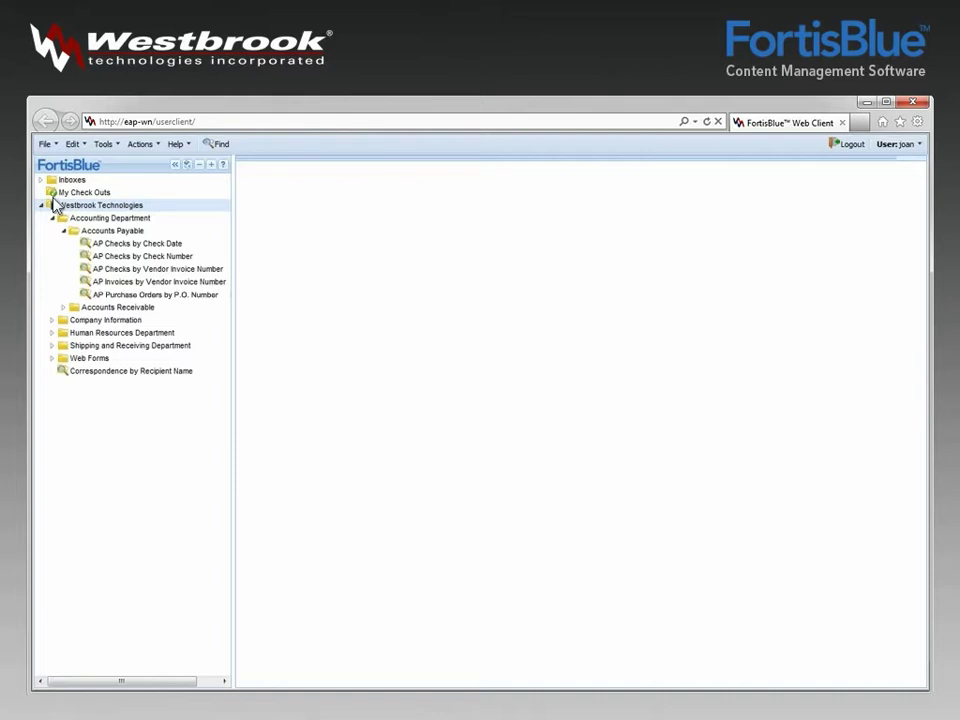
pyautogui.click(44, 145)
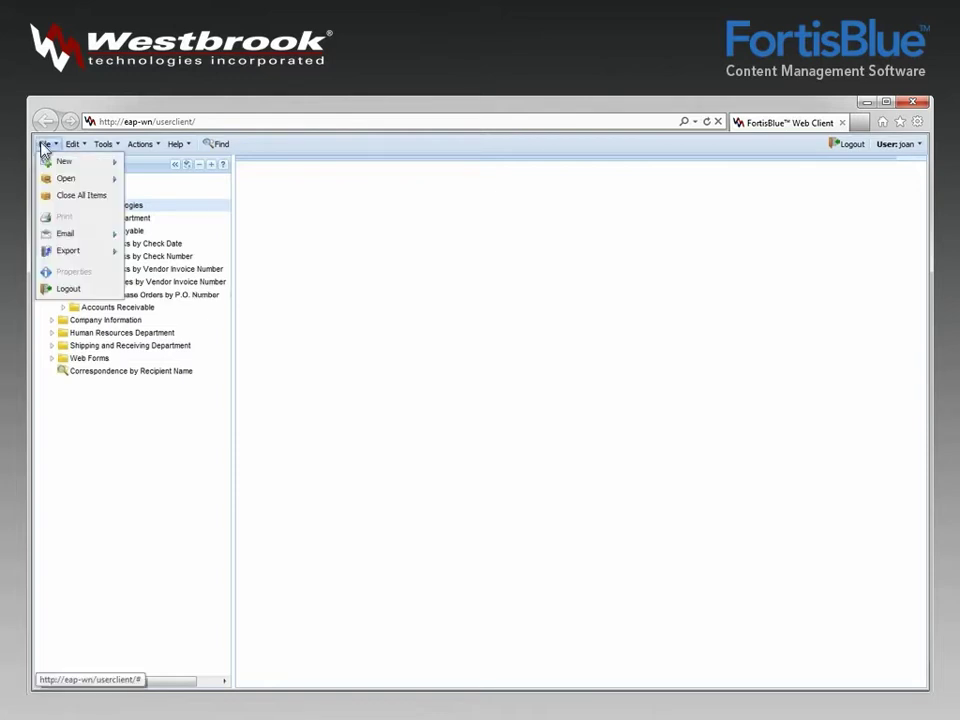
pyautogui.moveTo(70, 150)
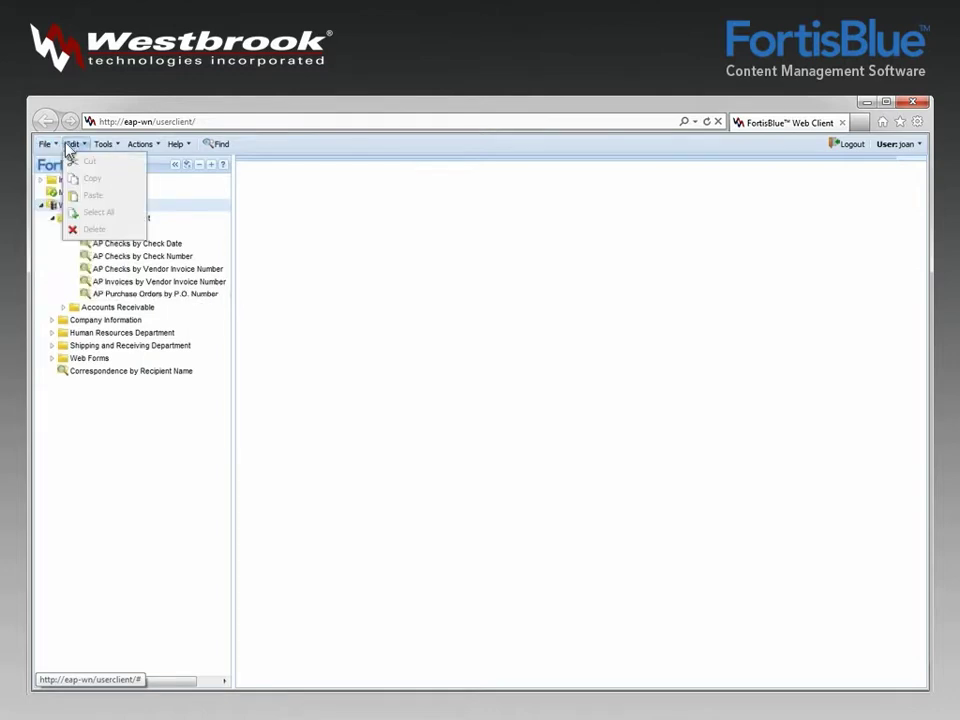
pyautogui.moveTo(104, 148)
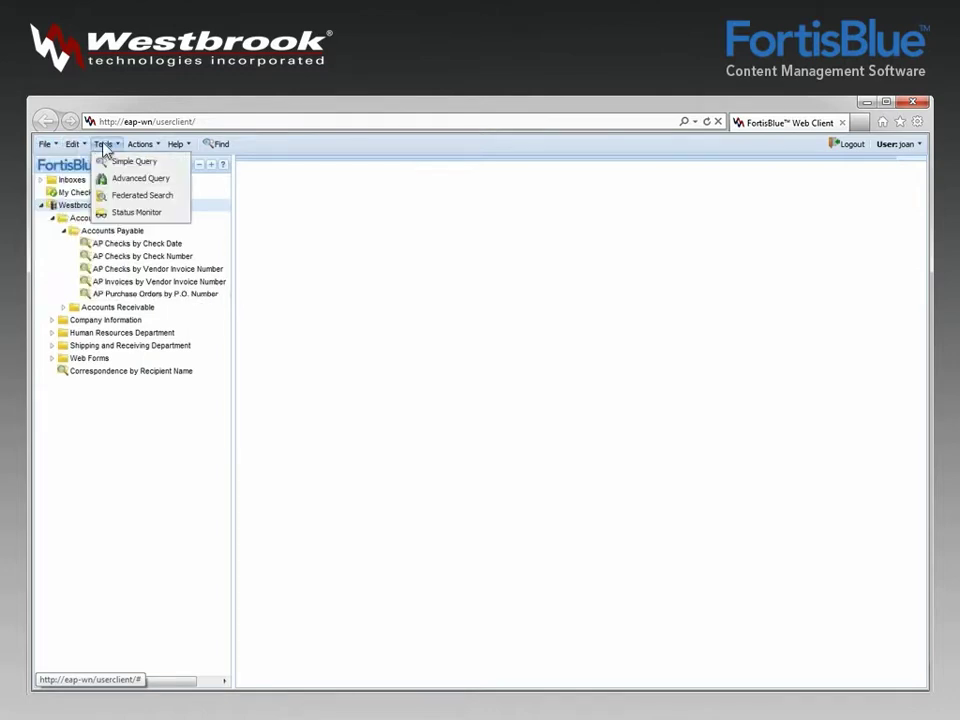
pyautogui.moveTo(137, 150)
pyautogui.moveTo(139, 190)
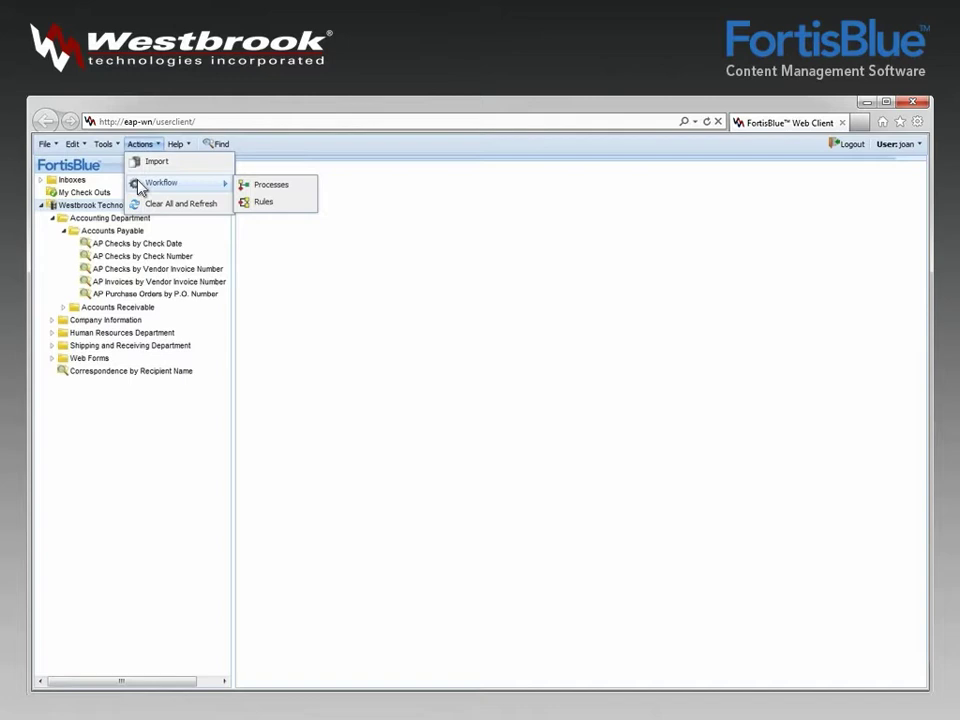
# Step: Search the Westbrook Technologies database for AR Purchase Order documents with an Order Date of 04/15/2009
pyautogui.click(215, 147)
pyautogui.click(374, 190)
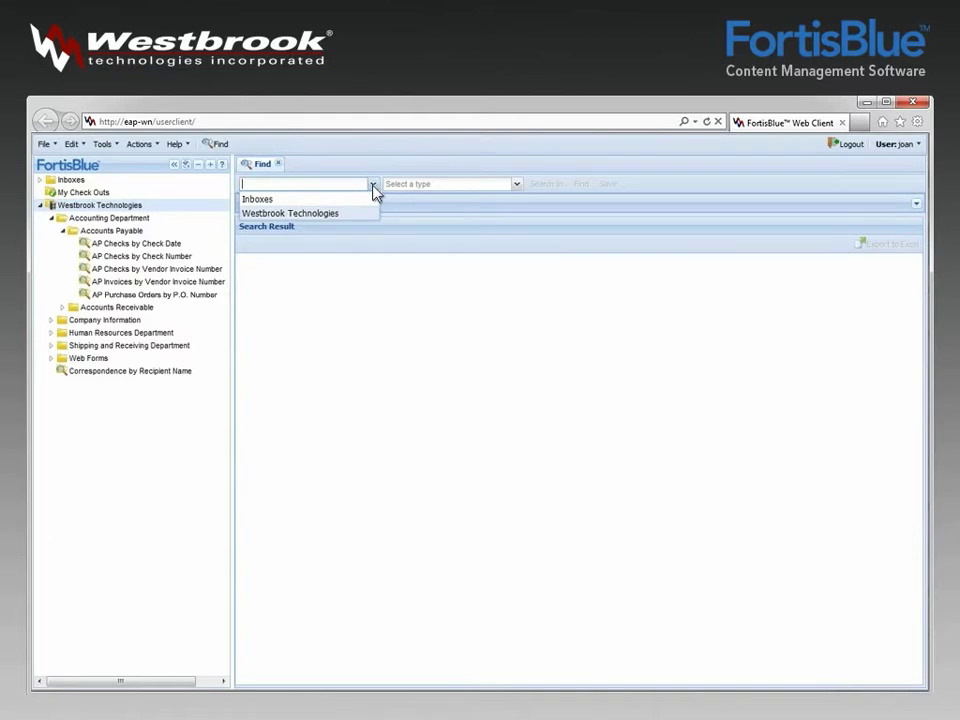
pyautogui.click(516, 185)
pyautogui.click(518, 229)
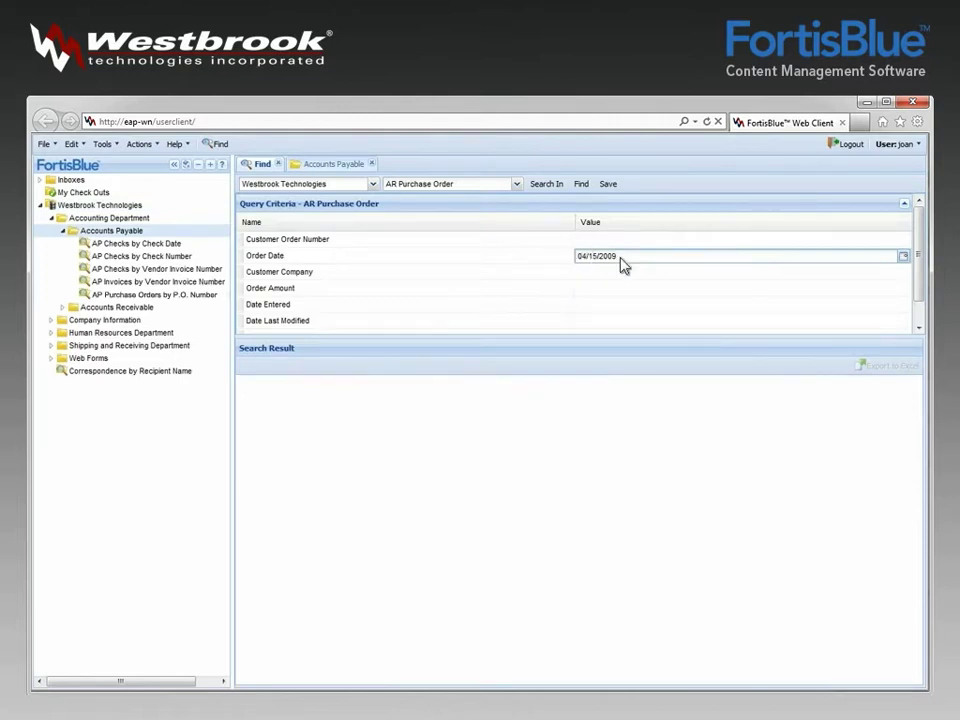
pyautogui.press('Return')
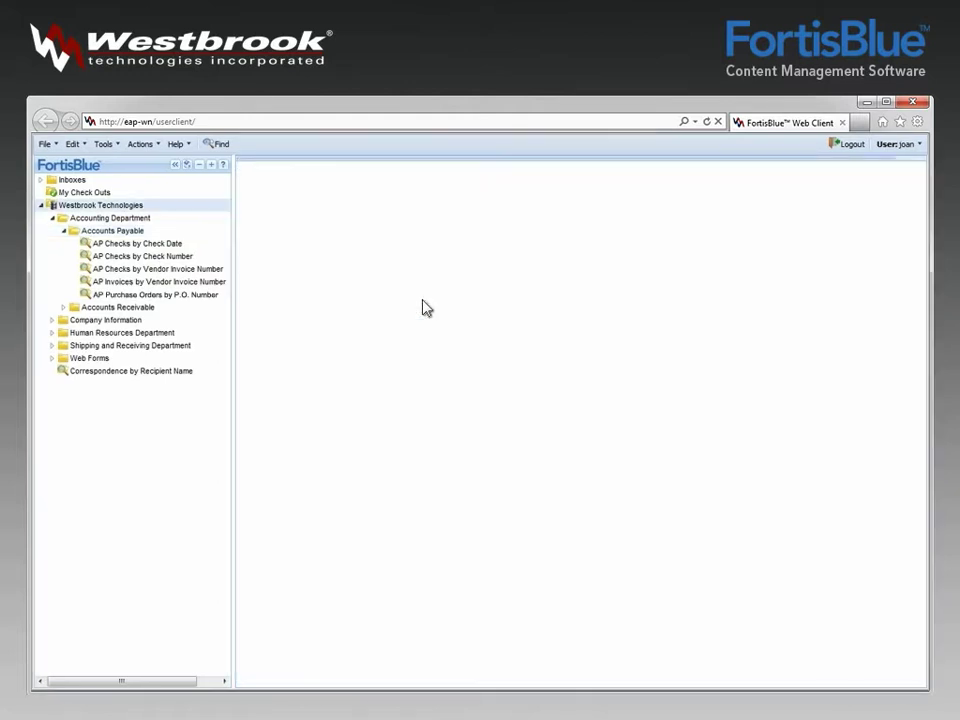
# Step: Run the AP Purchase Orders by P.O. Number query with the purchase order number and open the matching document
pyautogui.click(127, 295)
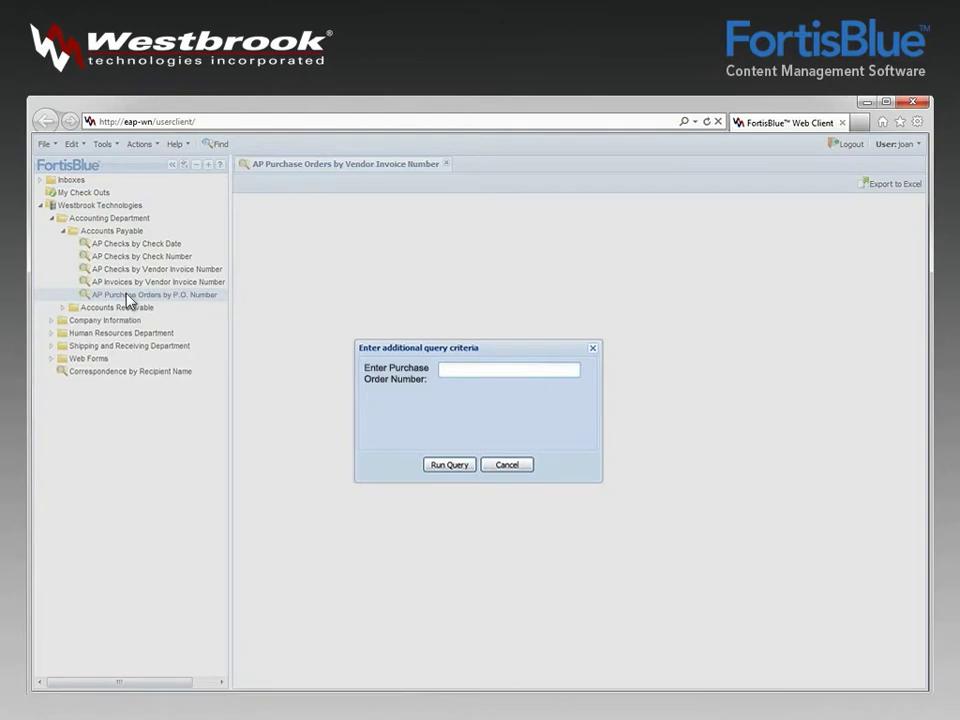
pyautogui.write('215448')
pyautogui.click(449, 464)
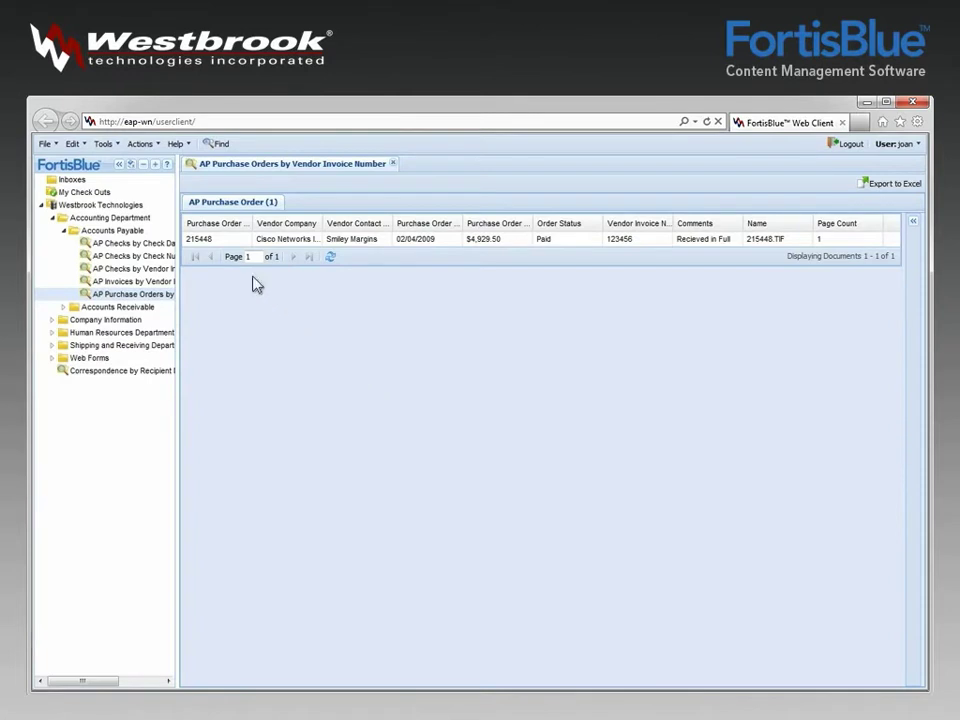
pyautogui.doubleClick(218, 238)
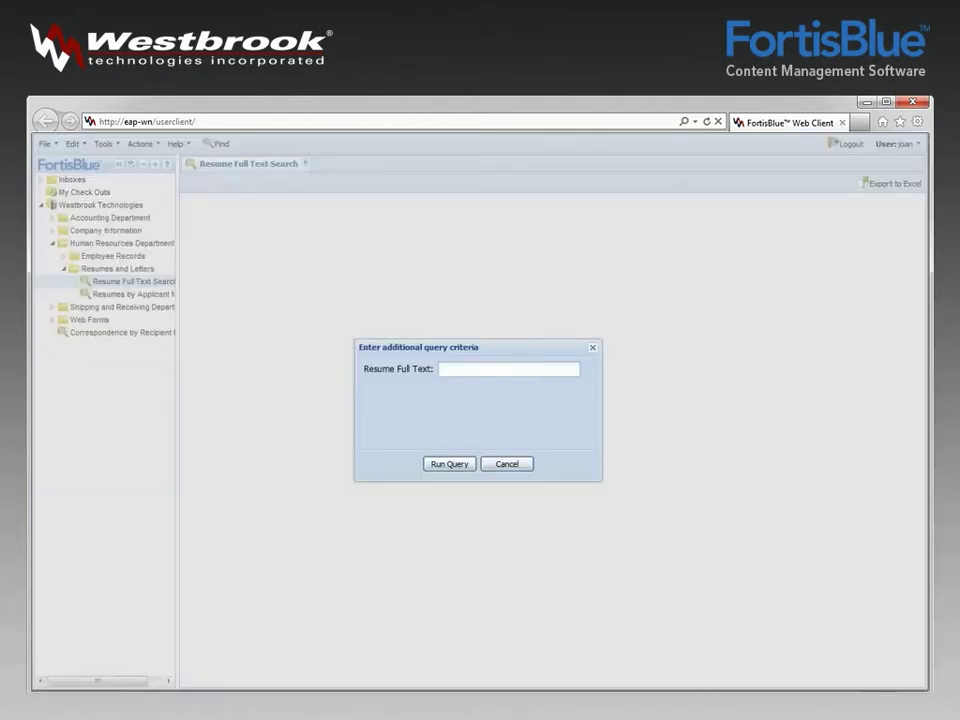
# Step: Run the Resume Full Text Search for "Computer" and open the matching resume
pyautogui.write('Computer')
pyautogui.click(450, 465)
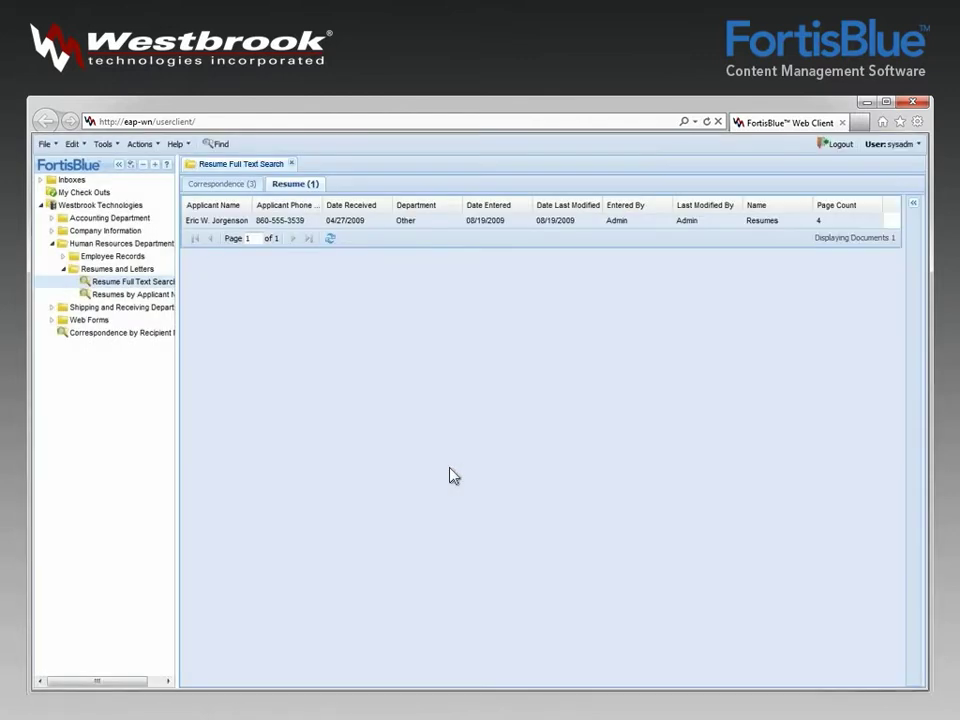
pyautogui.doubleClick(379, 220)
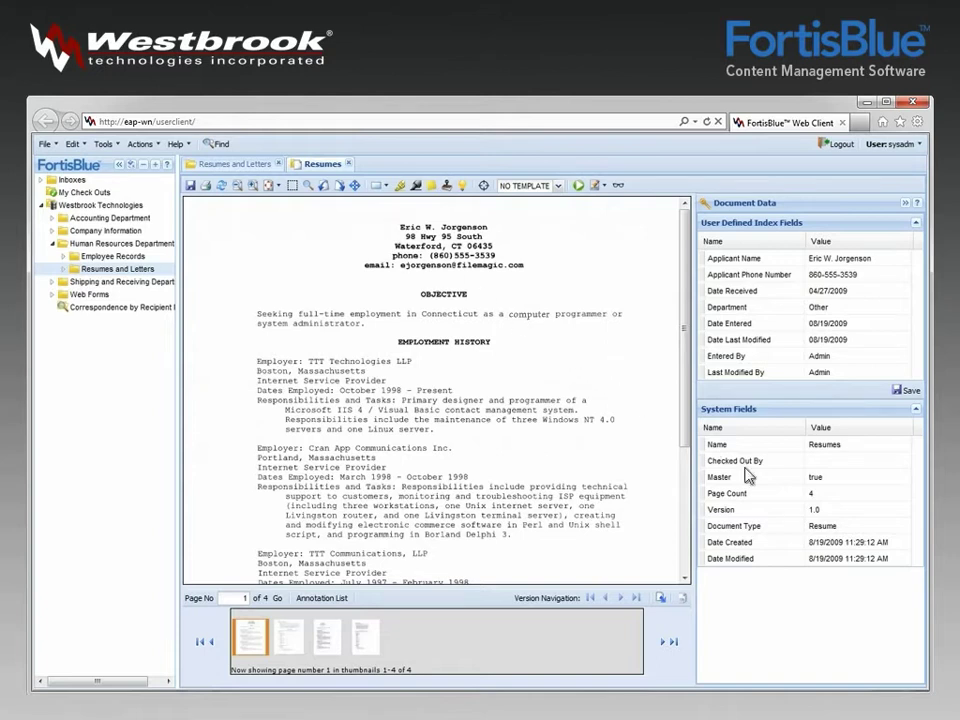
# Step: View the resume's version history and close it
pyautogui.click(814, 511)
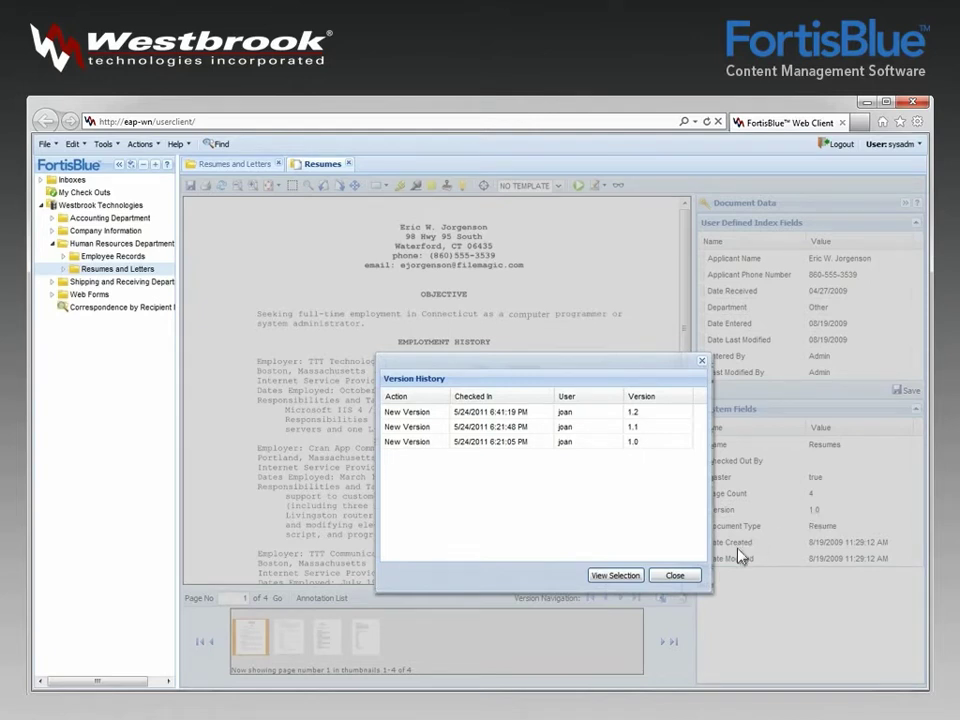
pyautogui.click(675, 576)
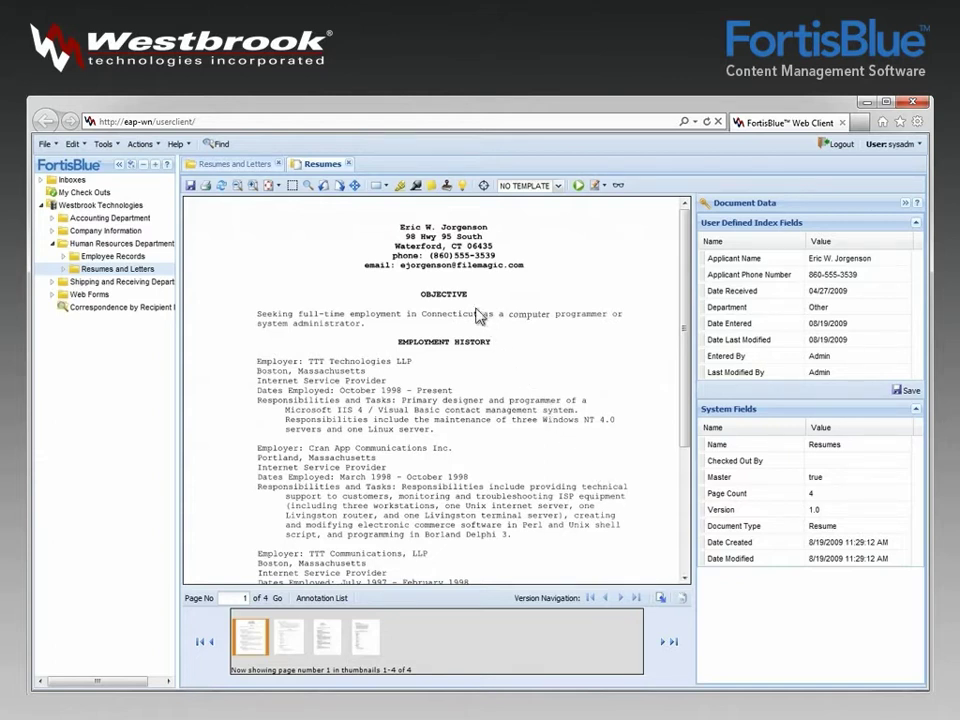
# Step: Add a "Reviewed by HR" stamp annotation beside the contact details on the resume's first page
pyautogui.click(385, 185)
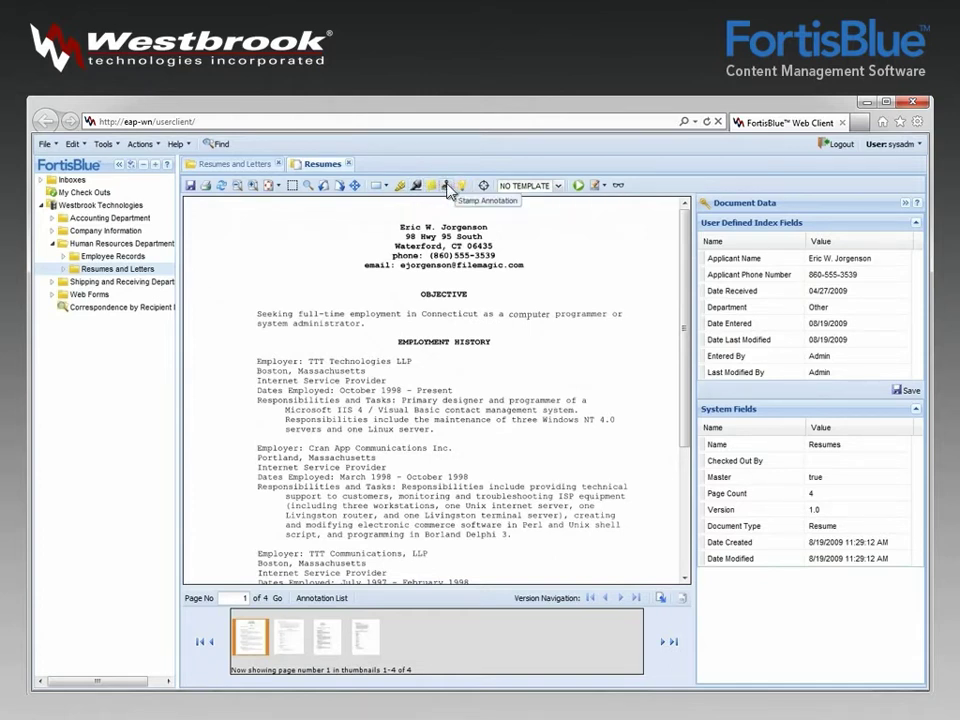
pyautogui.click(447, 187)
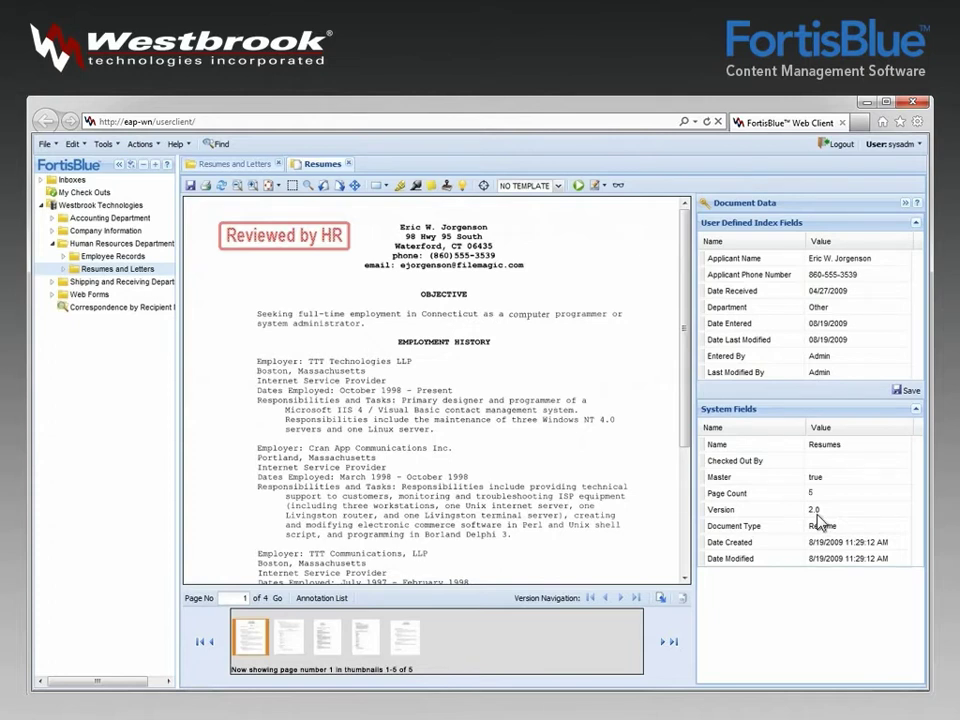
# Step: Check the My Check Outs list from the open resume and close it
pyautogui.click(659, 598)
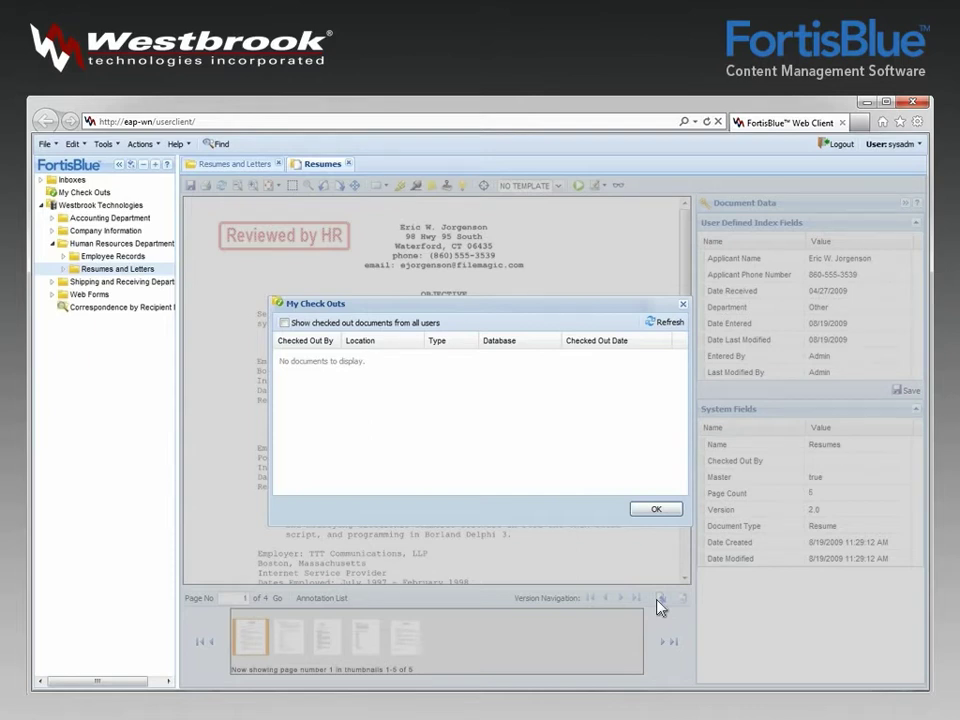
pyautogui.click(656, 511)
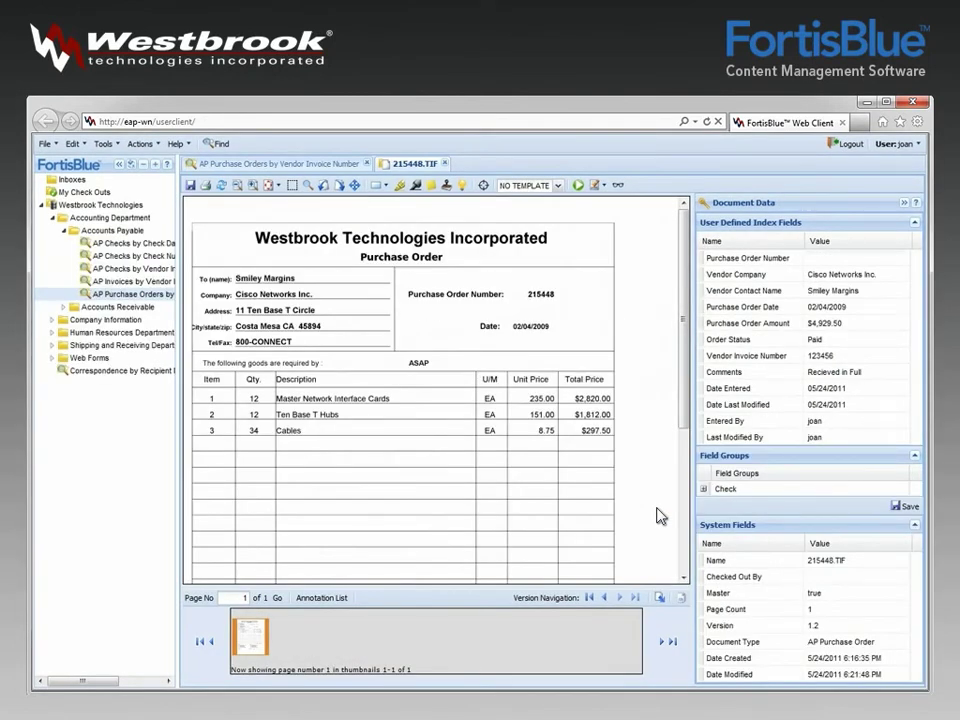
# Step: Set the PO Number template's zone to Text OCR targeting Purchase Order Number with No Rotation, and run the capture template
pyautogui.click(557, 185)
pyautogui.click(559, 211)
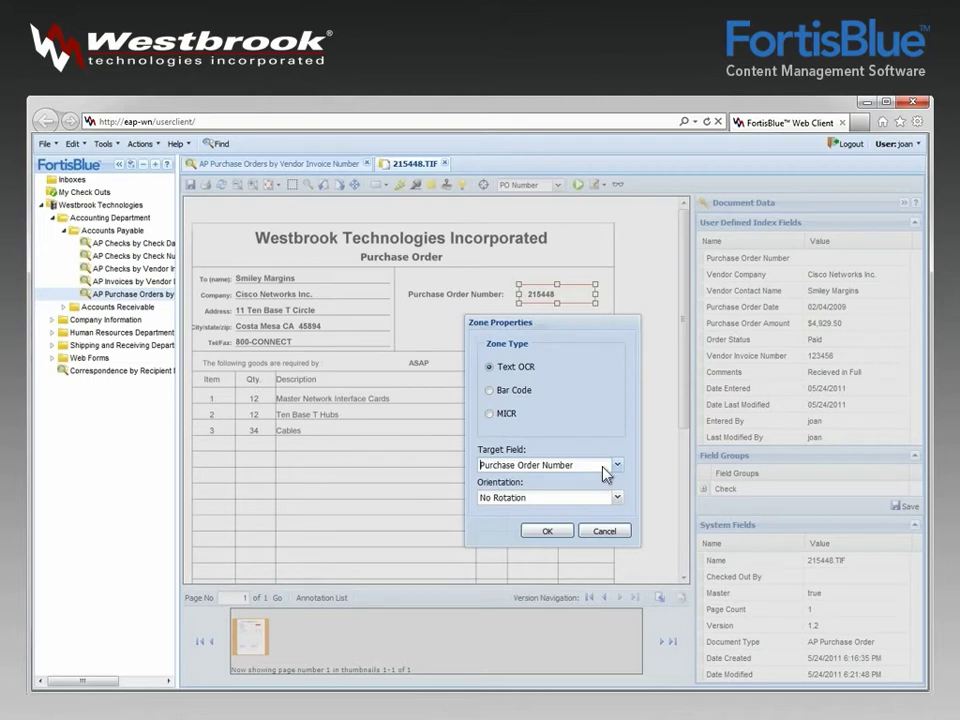
pyautogui.click(548, 532)
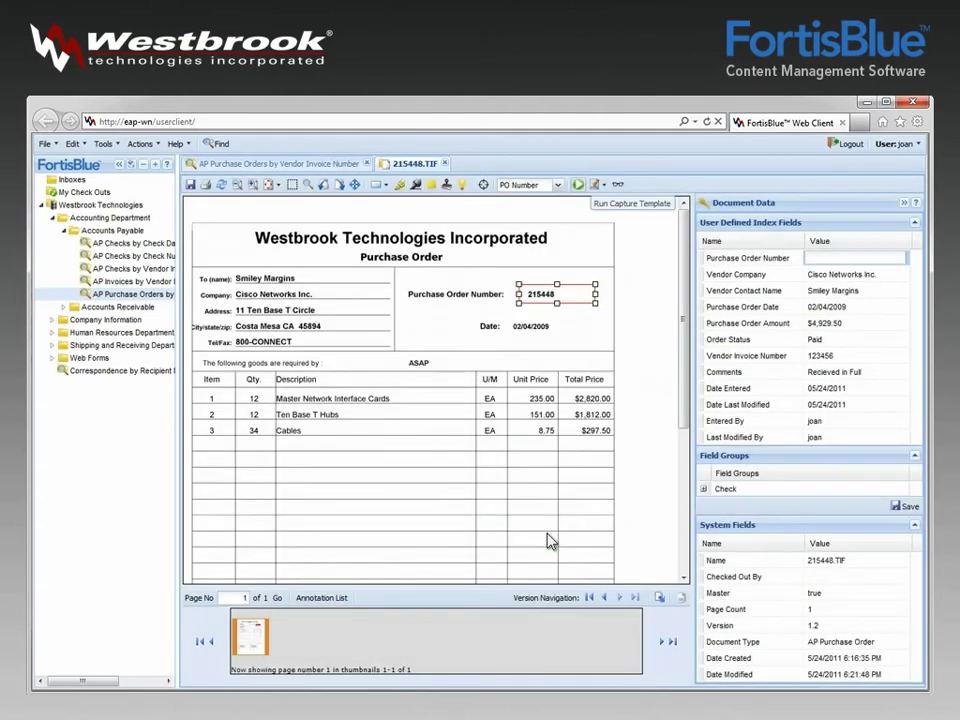
pyautogui.click(578, 186)
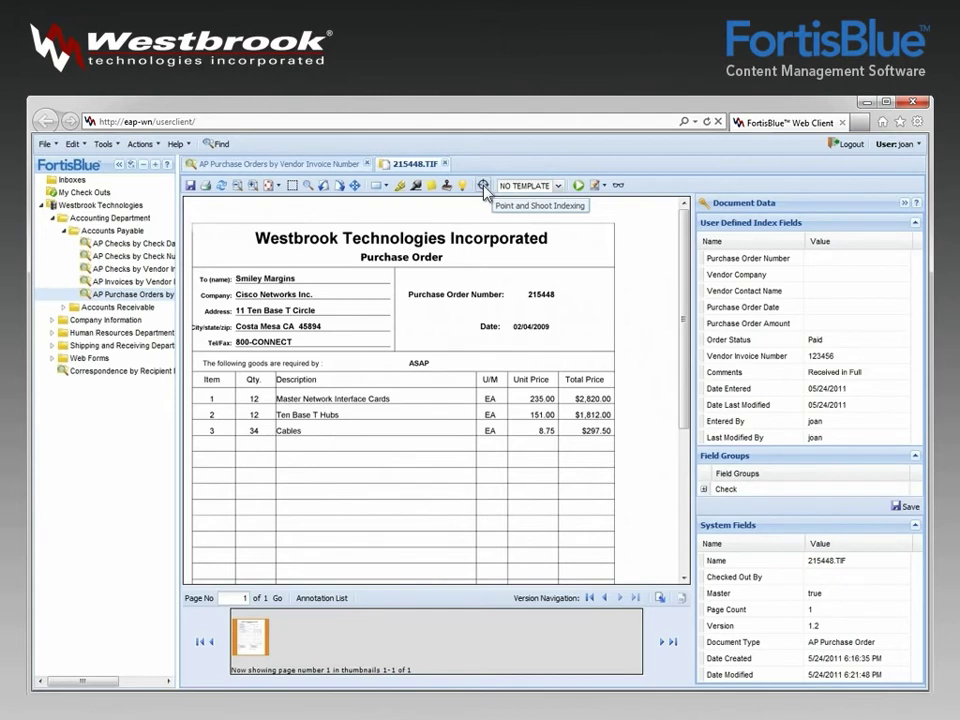
# Step: Start Point and Shoot Indexing on the purchase order with Index All Fields enabled
pyautogui.click(483, 187)
pyautogui.write('Purchase Order')
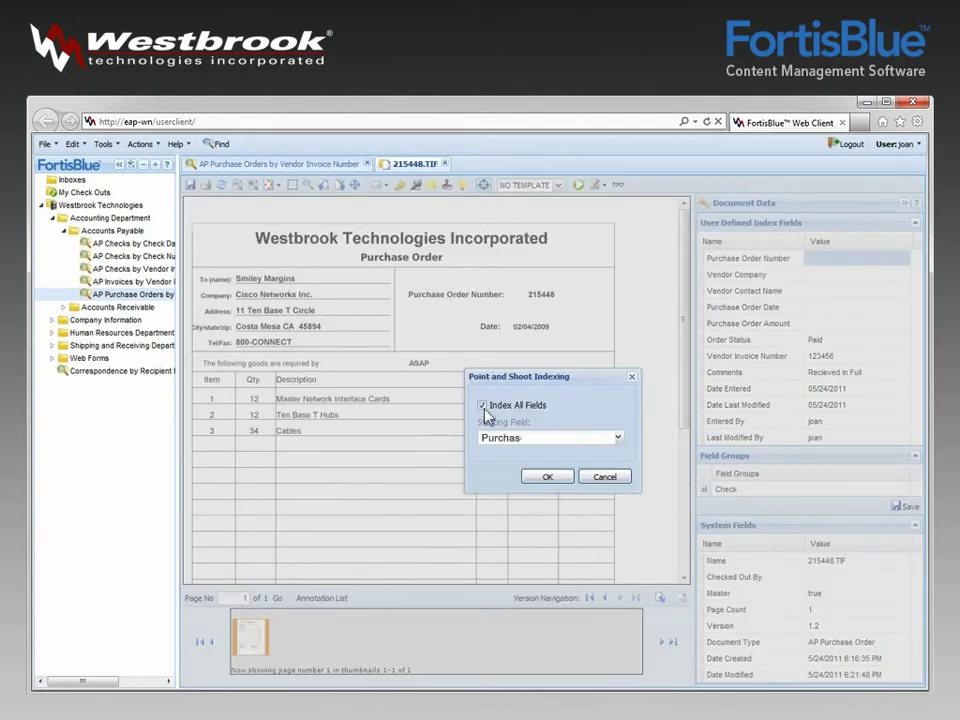
pyautogui.click(545, 476)
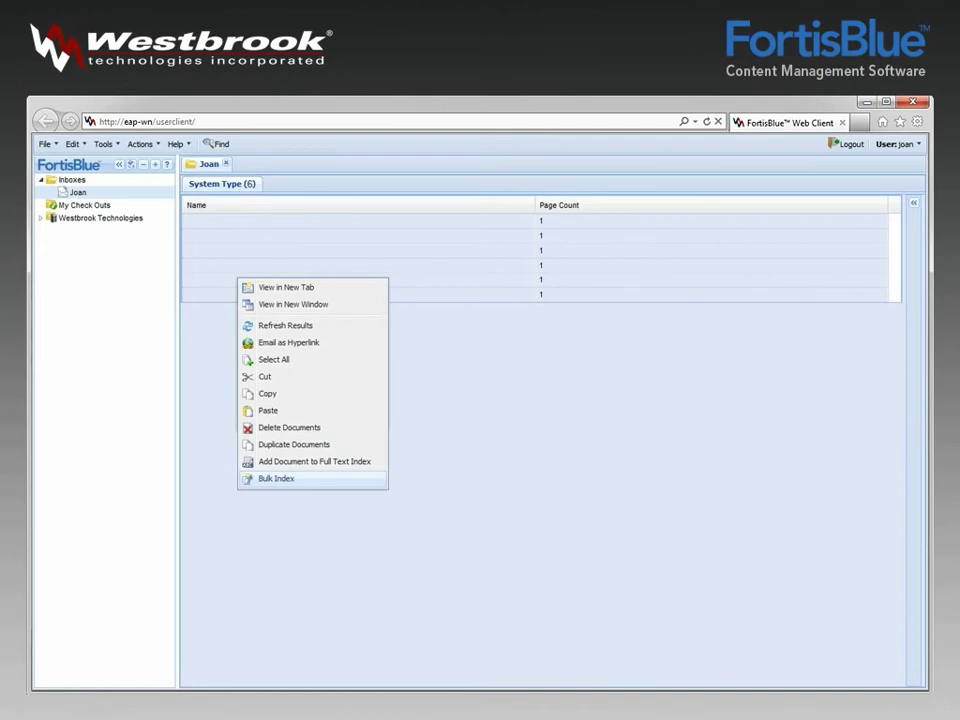
# Step: Open all the selected inbox documents for bulk indexing
pyautogui.press('Return')
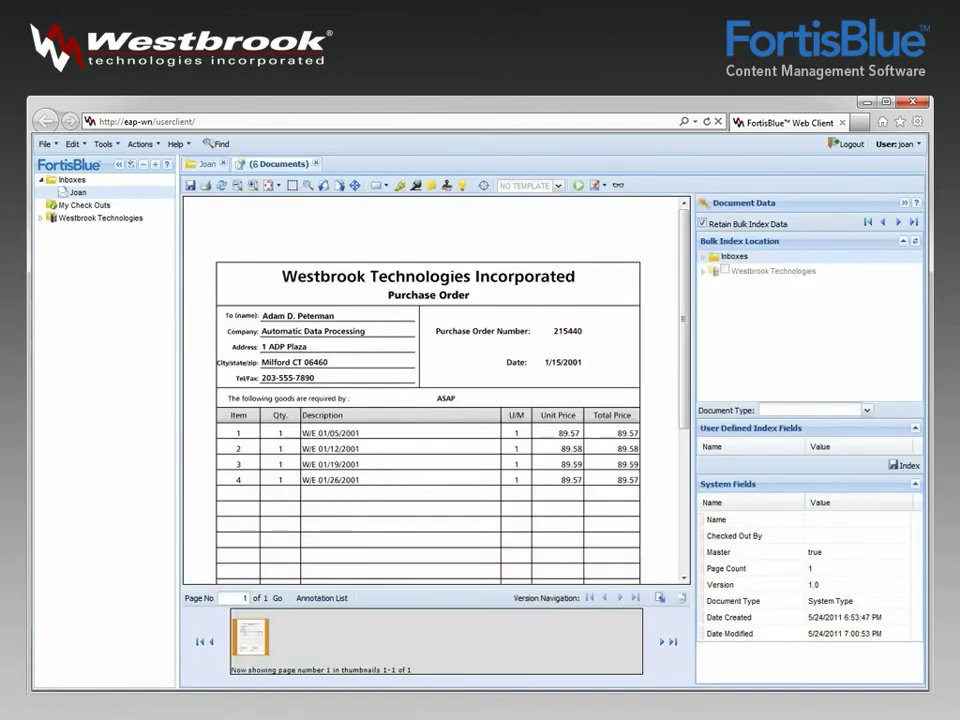
pyautogui.press('Return')
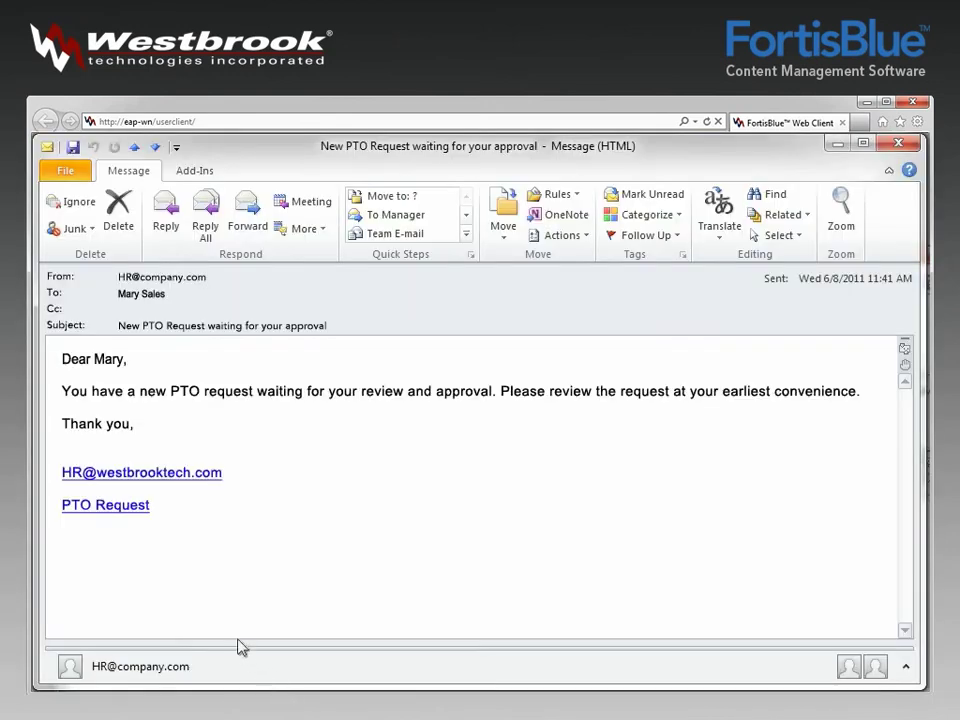
# Step: Open the PTO Request linked in the approval e-mail and set its PTO Request Status to Approved
pyautogui.click(113, 508)
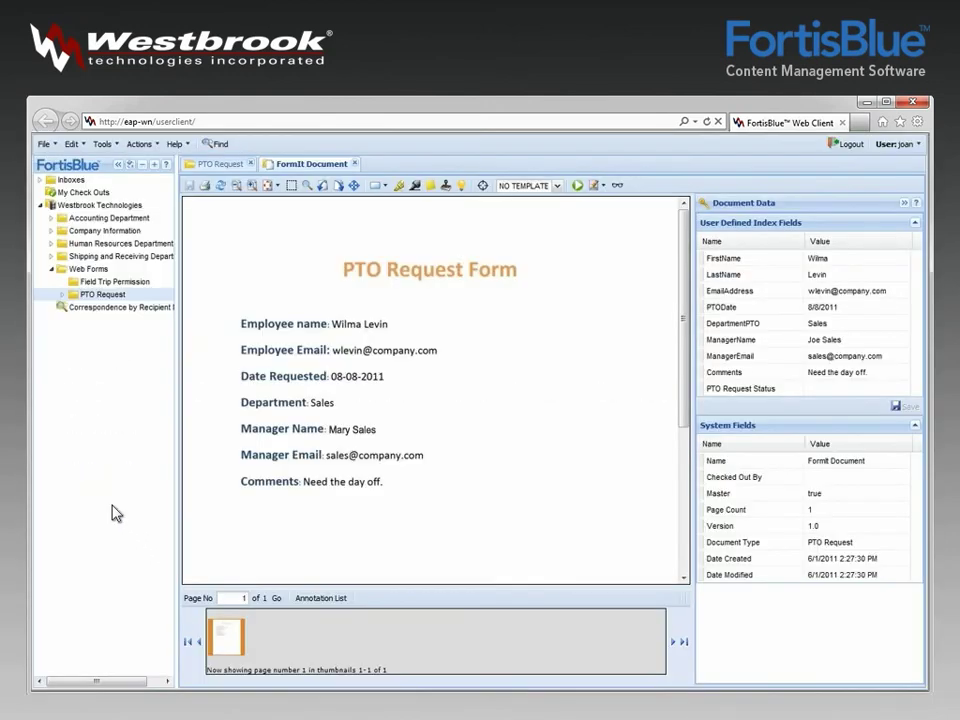
pyautogui.click(889, 391)
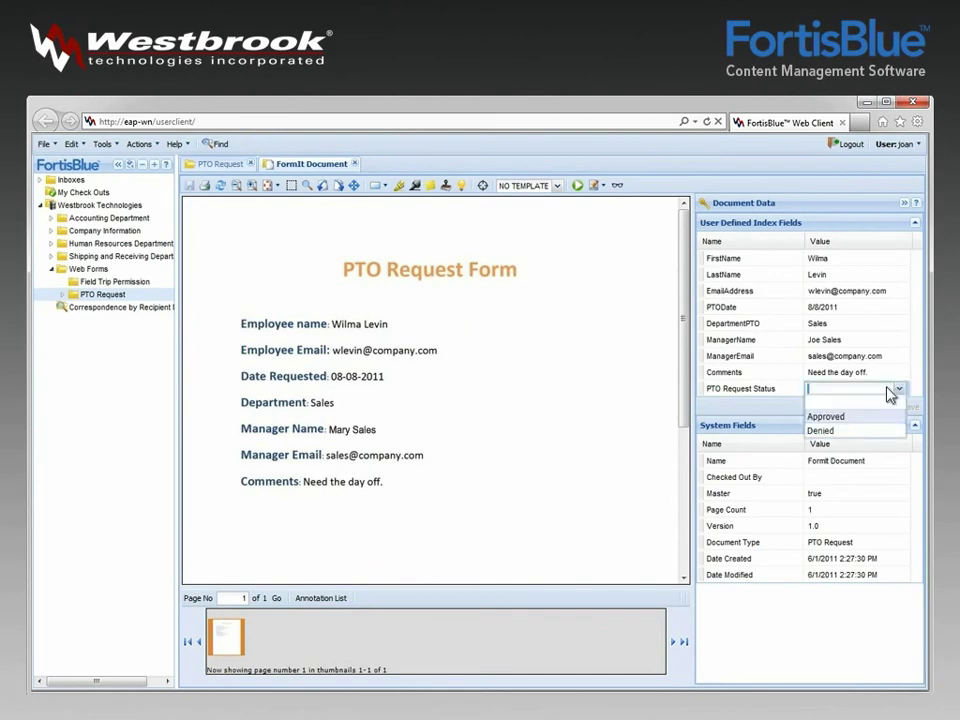
pyautogui.click(887, 414)
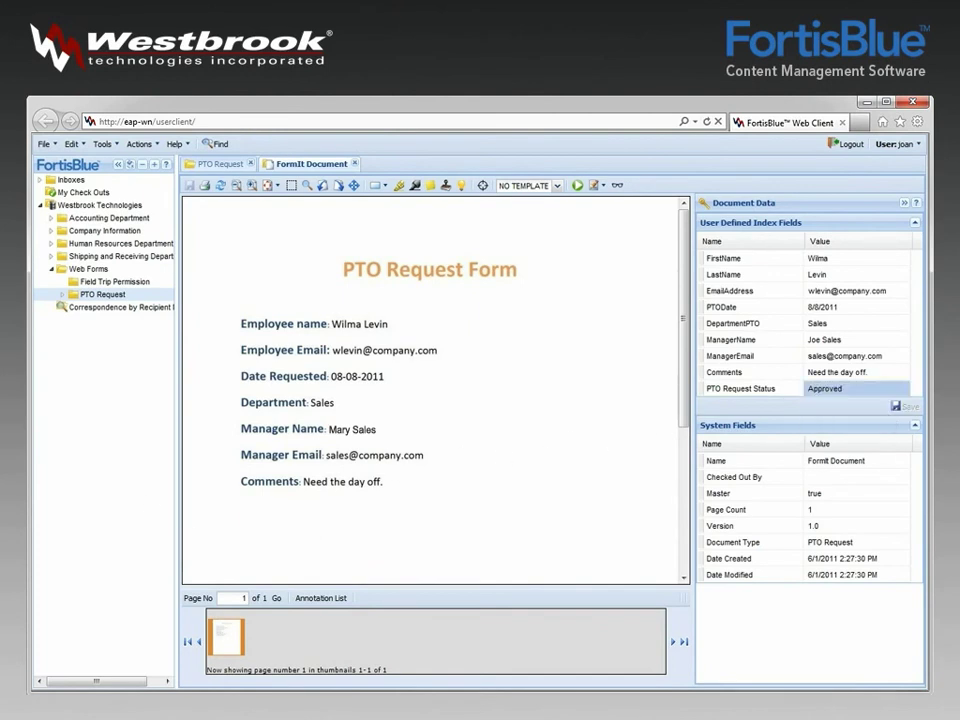